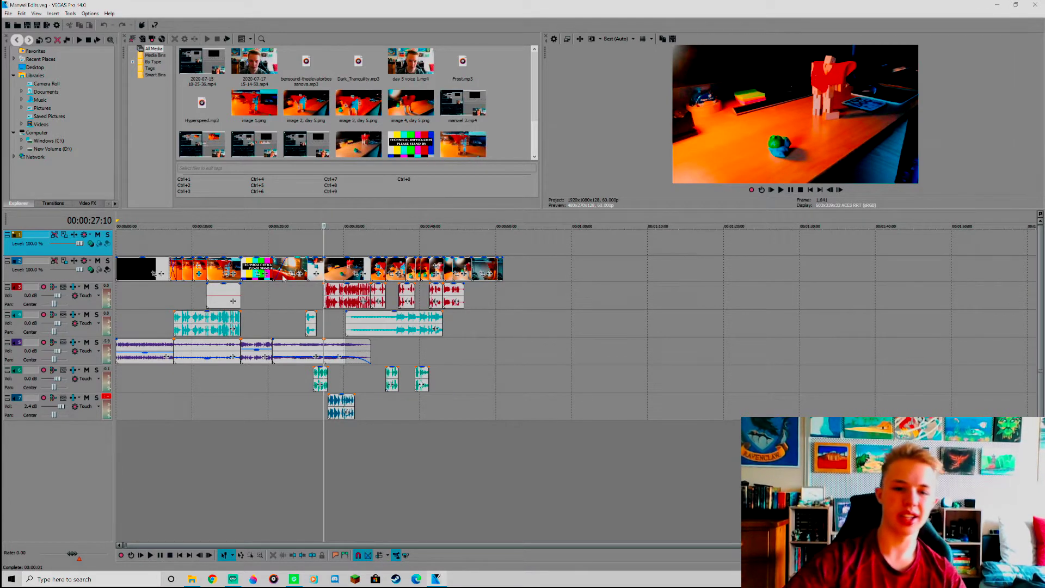
Step: Set a loop region from 00:00:45:24 to just past the last video clip, and place the cursor at 00:00:57:17
drag(516, 220, 464, 243)
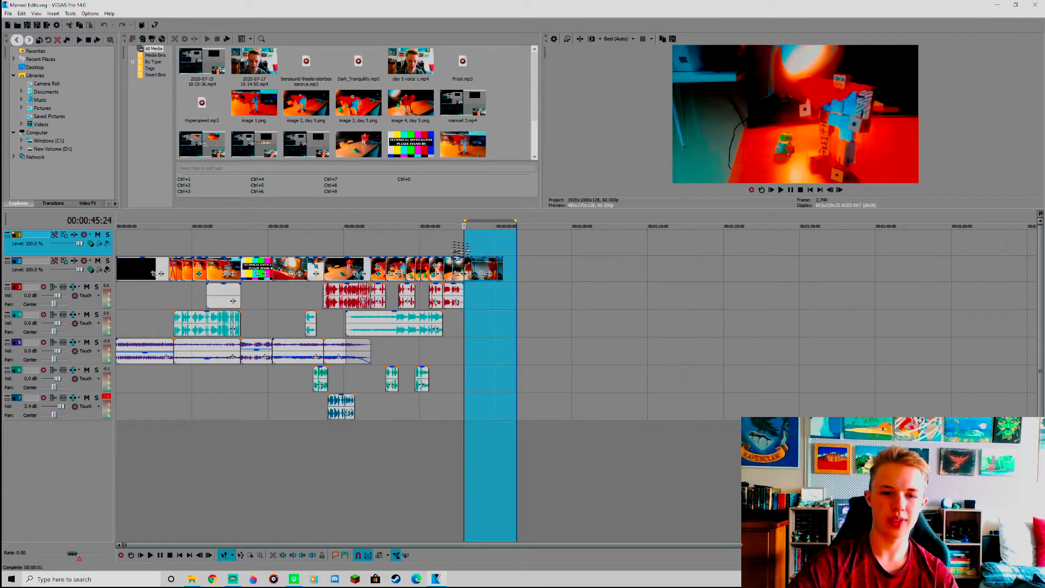
click(550, 264)
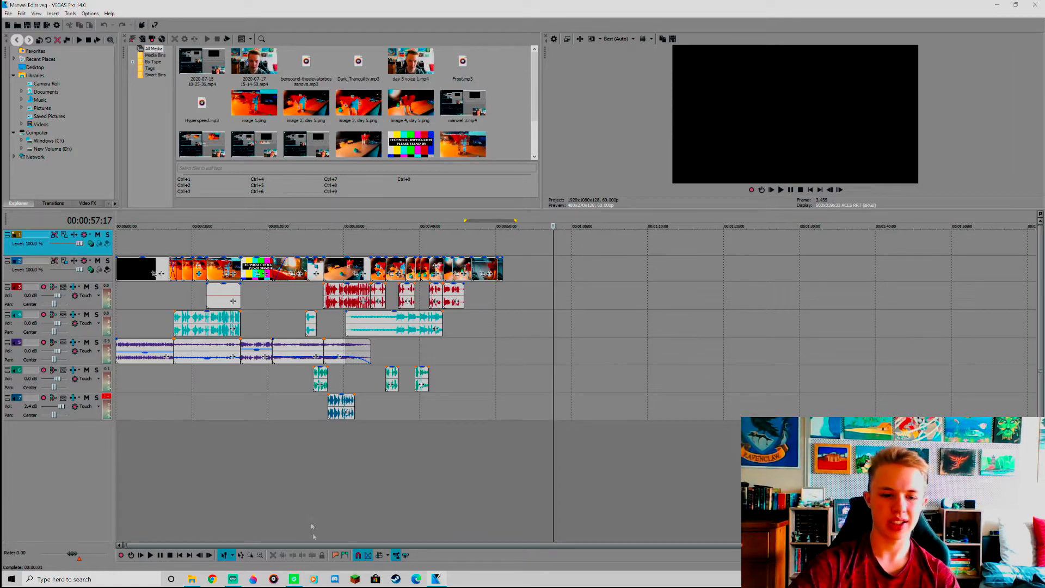
Step: Look through the Activity 5 project folder and its Week 5 subfolder in File Explorer, then minimize the window
click(195, 581)
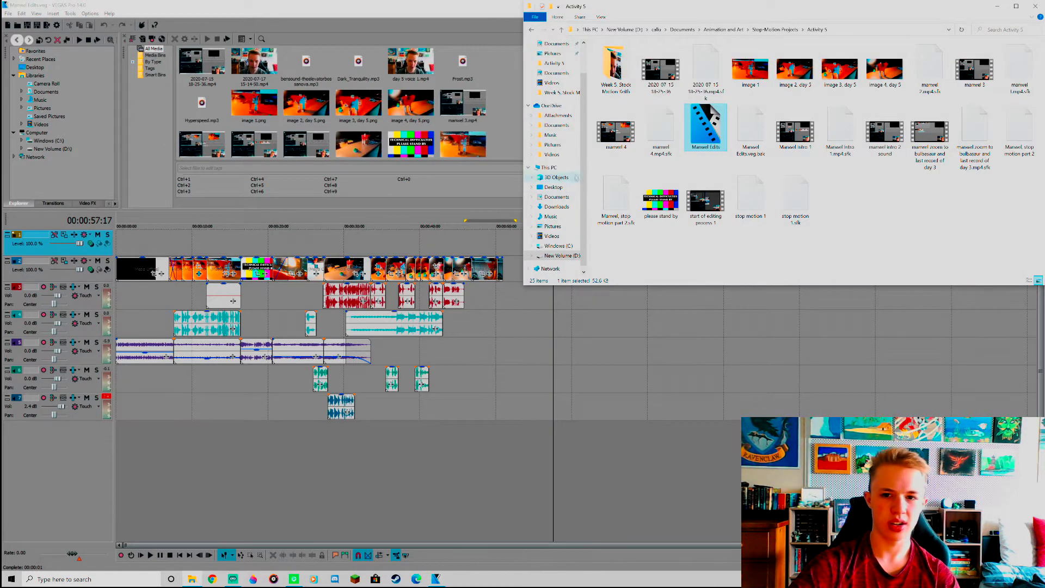
double_click(614, 70)
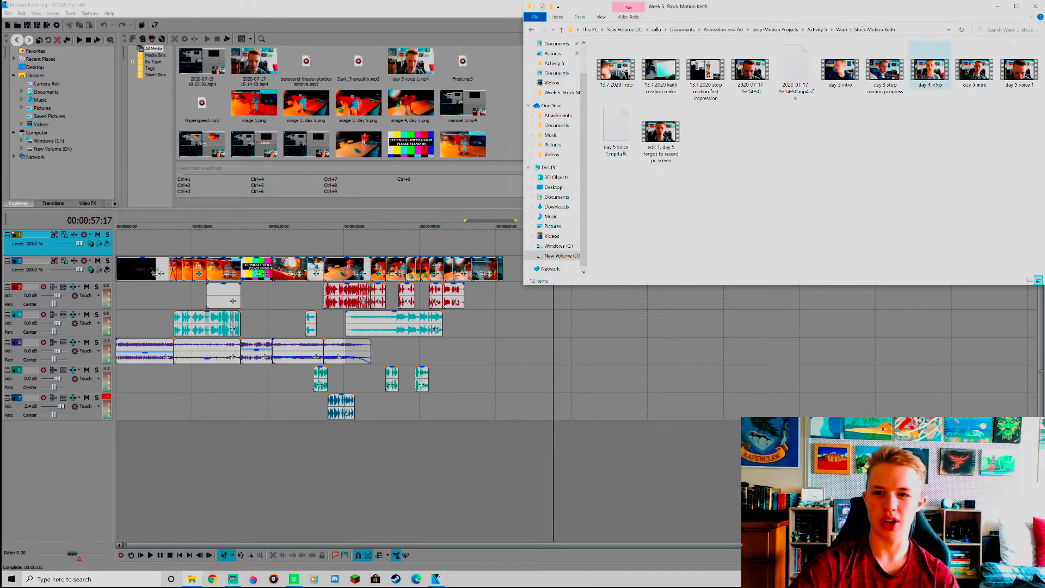
click(532, 29)
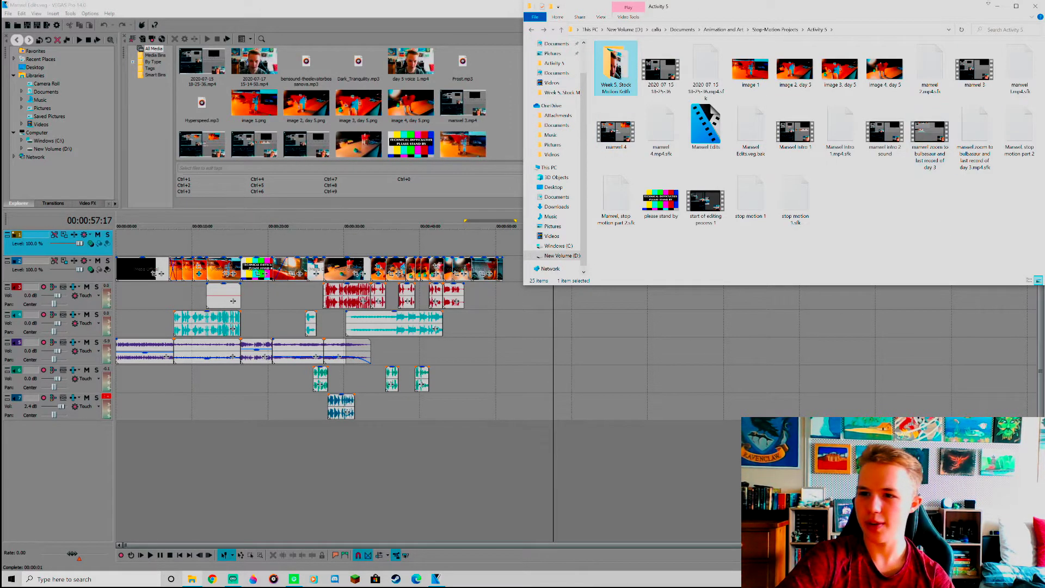
click(996, 7)
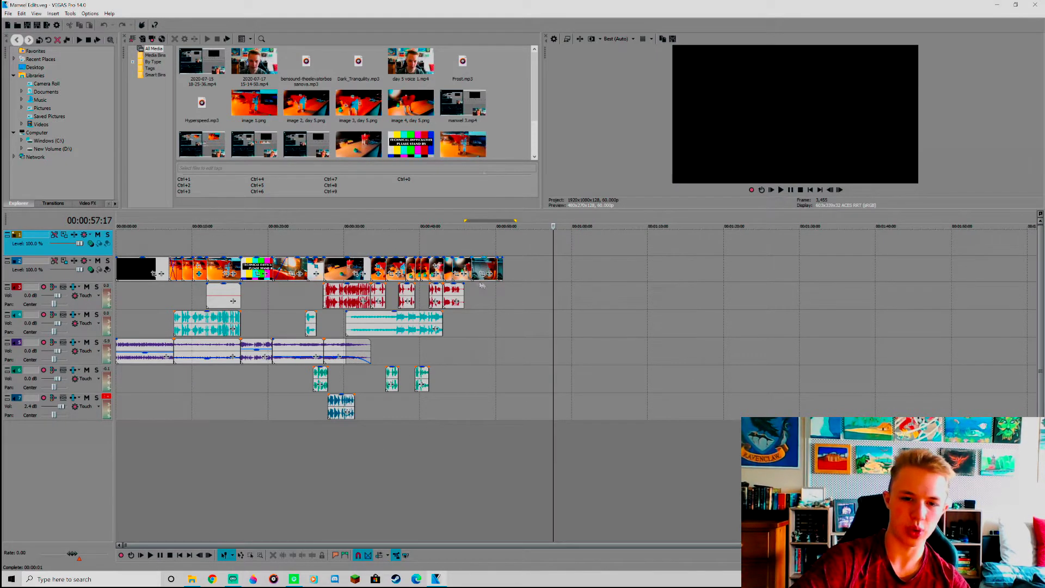
Step: Check the recording in Streamlabs OBS and return to VEGAS Pro to preview the timeline from 00:00:42:26
click(233, 579)
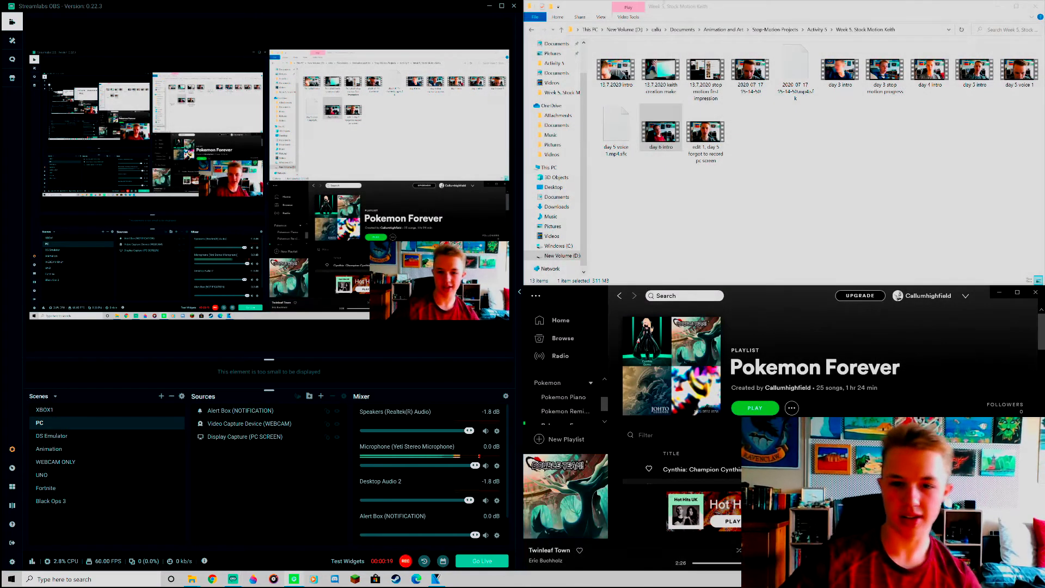
click(435, 579)
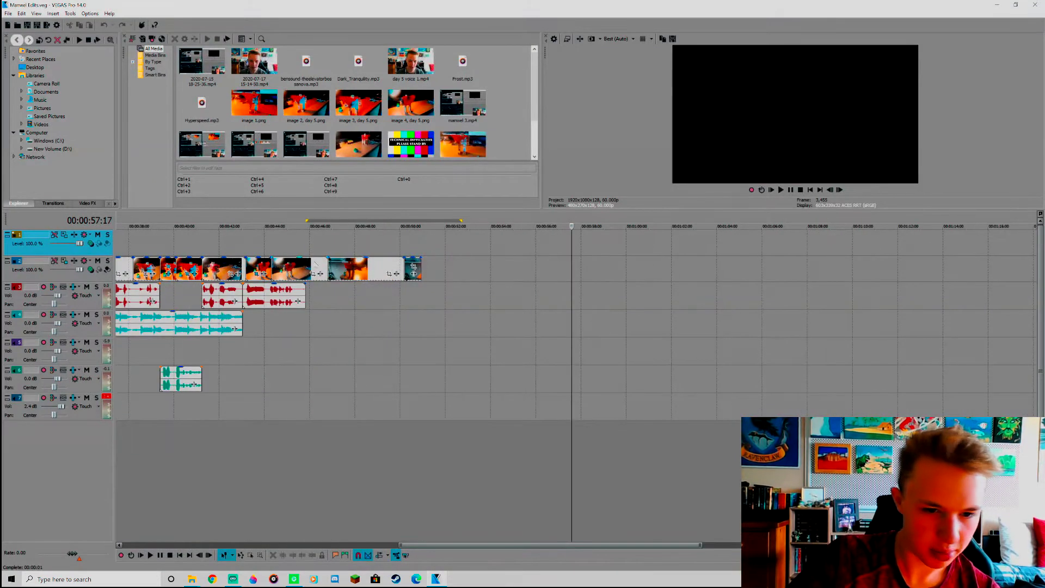
drag(274, 226, 239, 226)
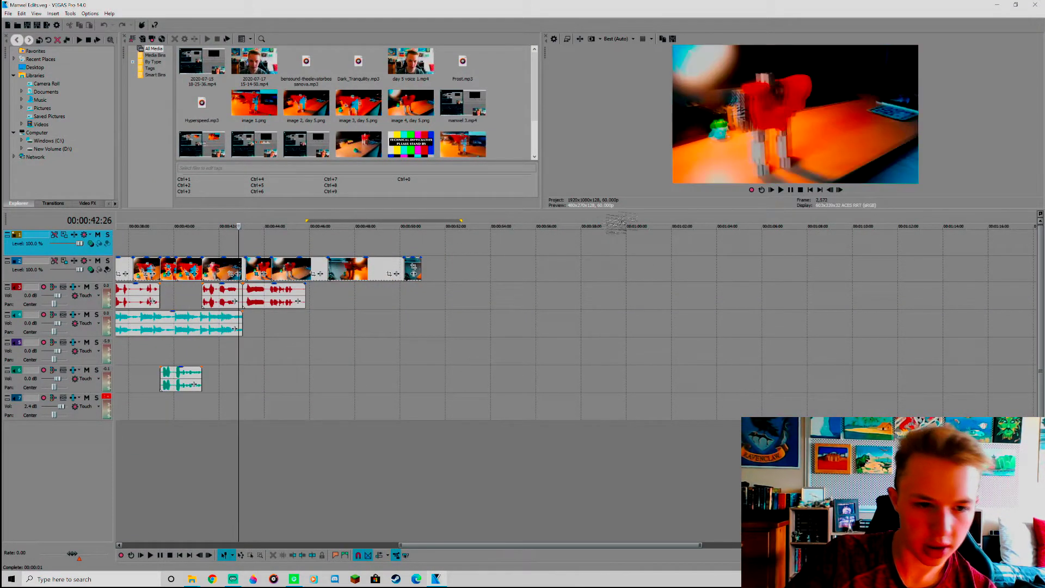
click(233, 578)
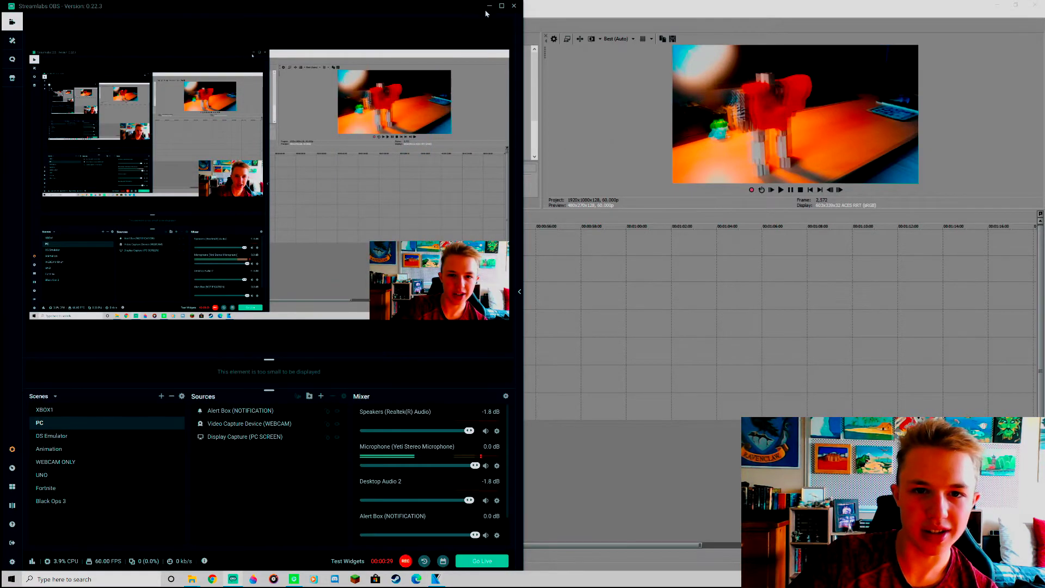
click(489, 6)
click(781, 189)
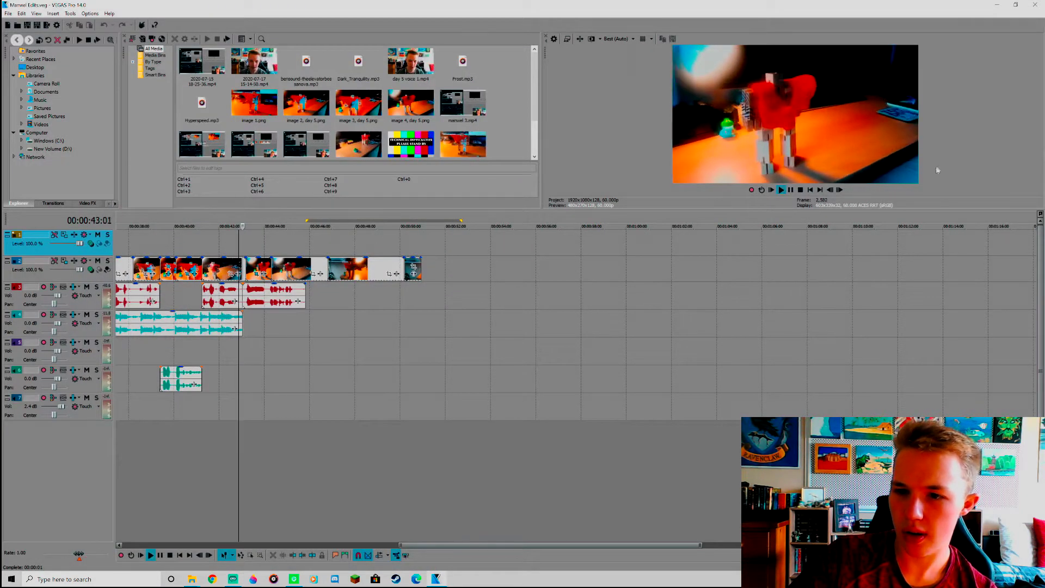
click(791, 190)
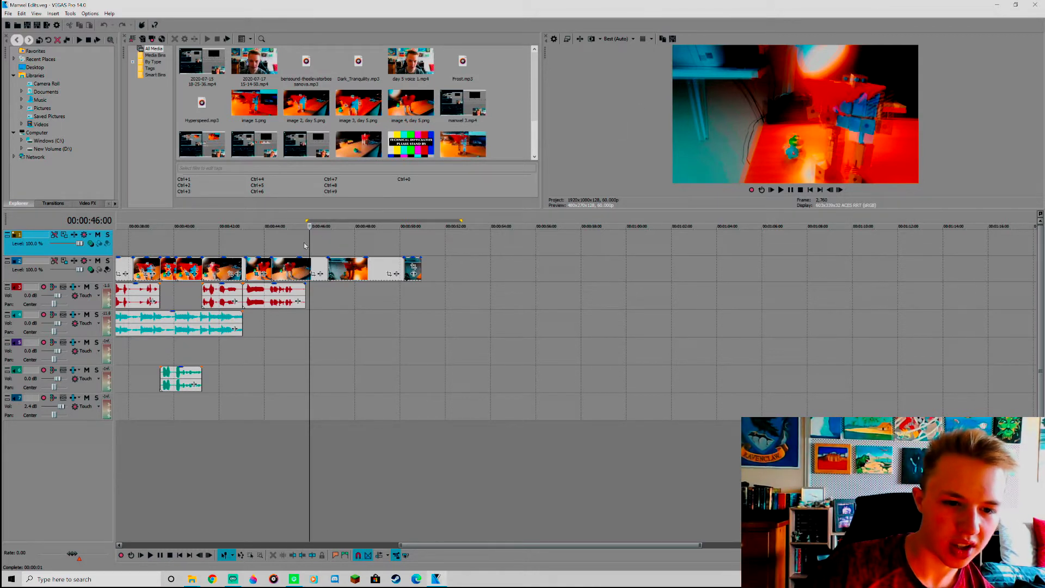
Step: Inspect the frame at 00:00:45:24, and preview from the start of the last red audio clip to about 00:00:50:02
drag(311, 247, 304, 403)
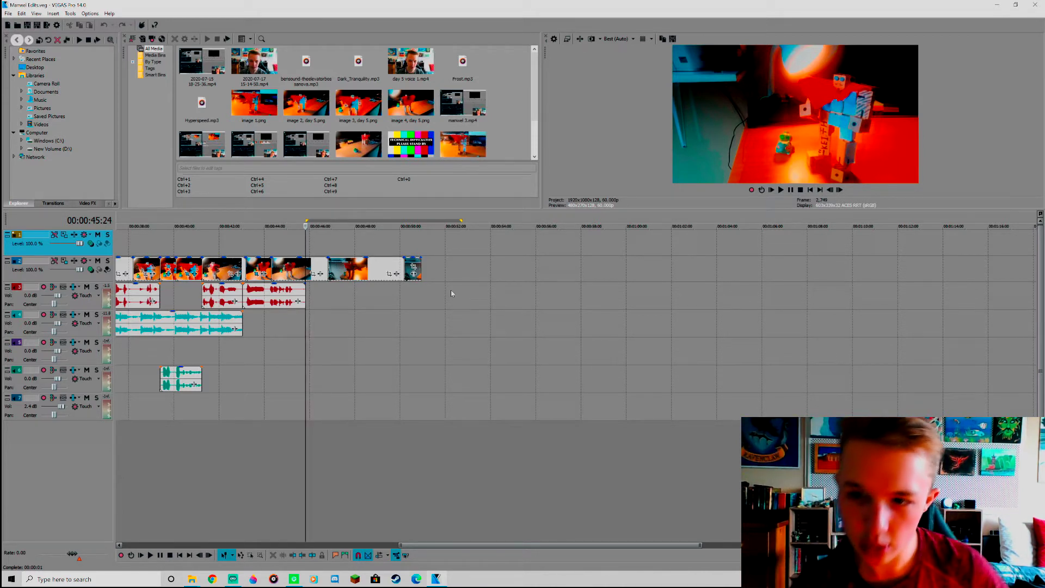
click(250, 245)
click(781, 190)
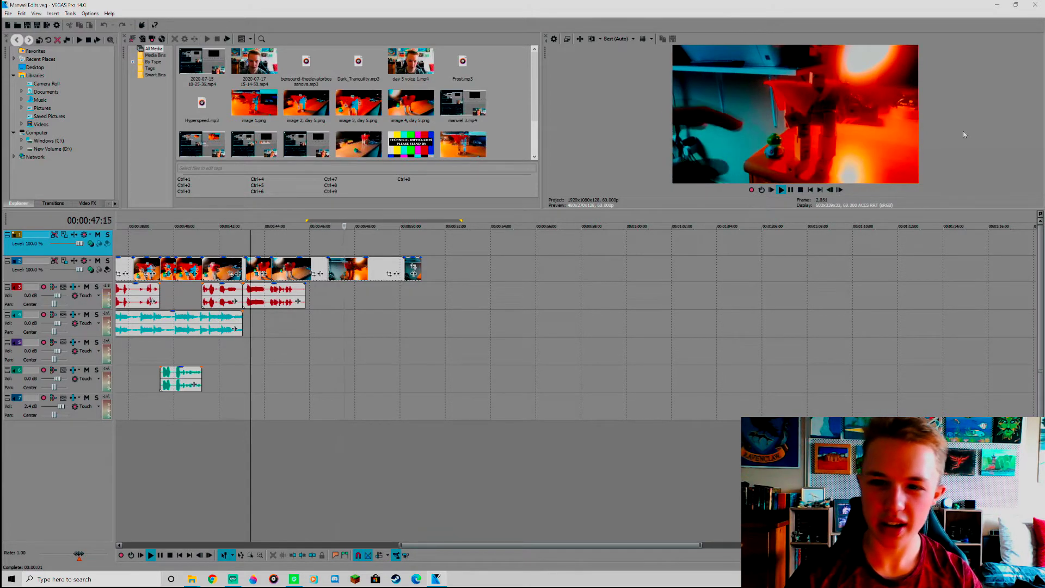
click(790, 189)
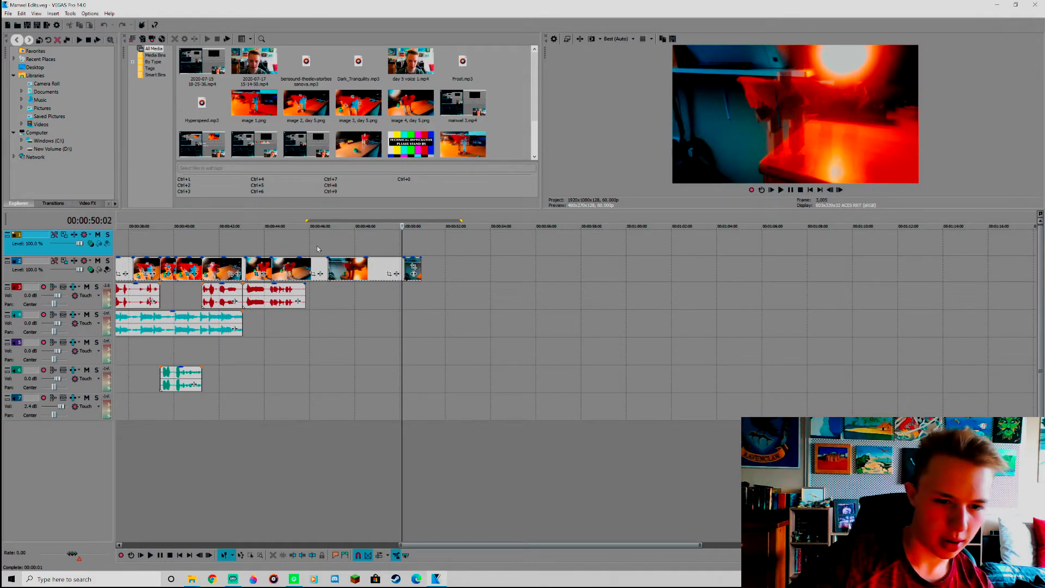
Step: Preview the timeline from 00:00:40:27 to 00:00:47:22, across the point where the audio ends
click(299, 242)
click(194, 239)
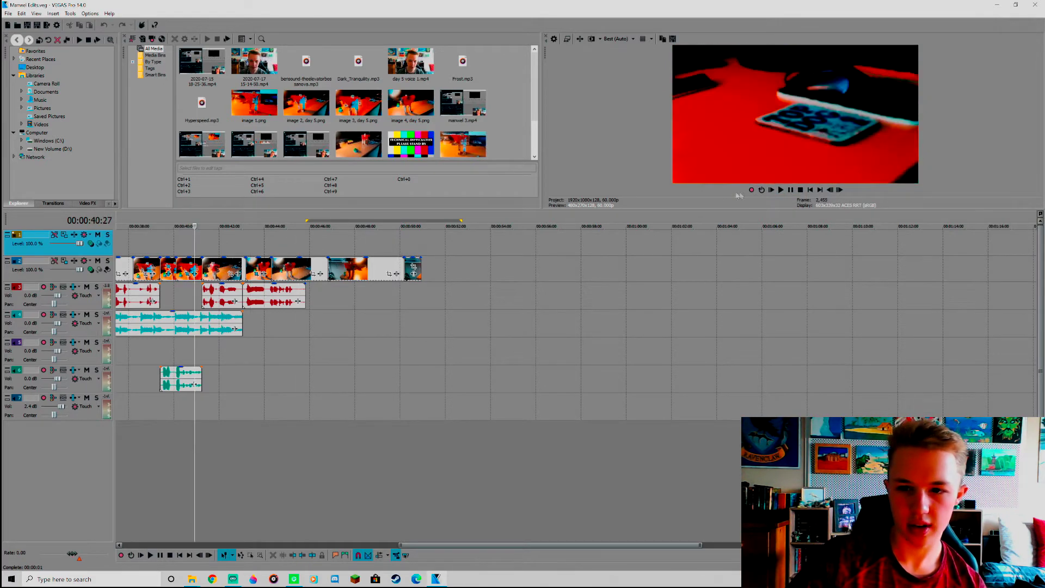
click(782, 191)
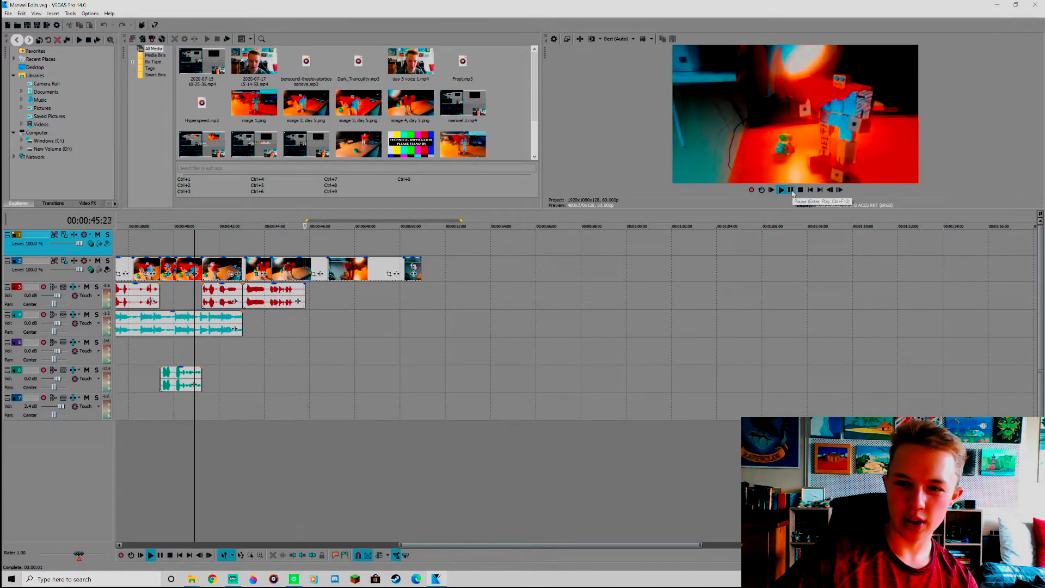
click(790, 190)
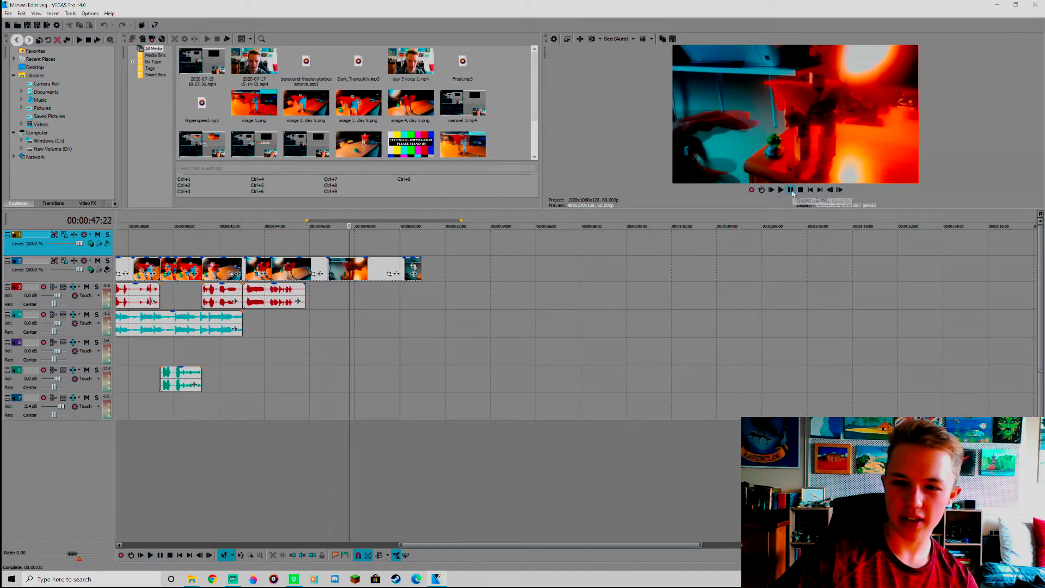
Step: Check the frames at 00:00:45:24, 00:00:46:24 and 00:00:50:05, glancing at the Streamlabs OBS recording in between
mouse_move(303, 249)
mouse_down()
mouse_move(327, 248)
mouse_move(305, 247)
mouse_up()
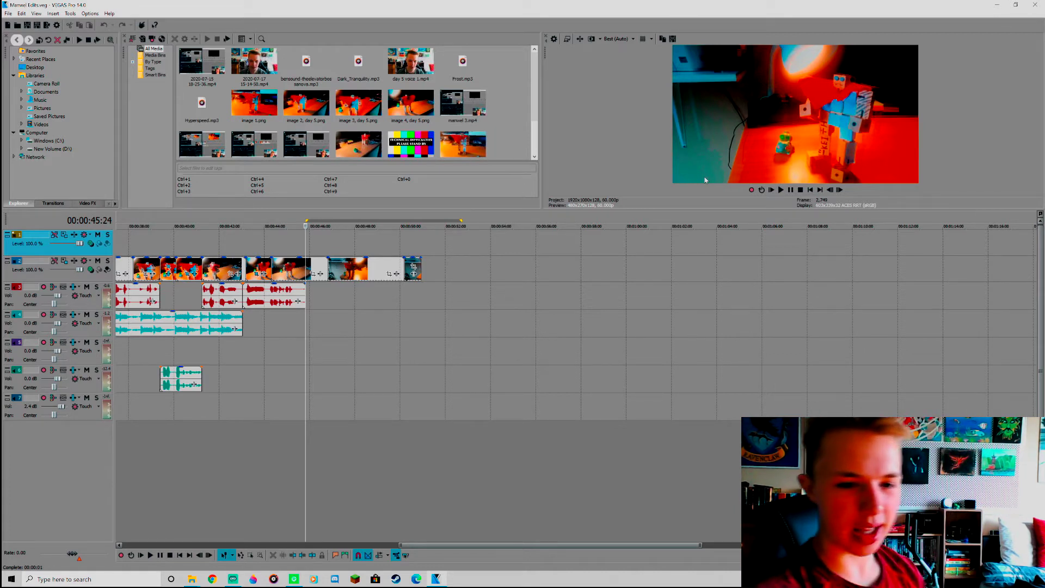
click(327, 241)
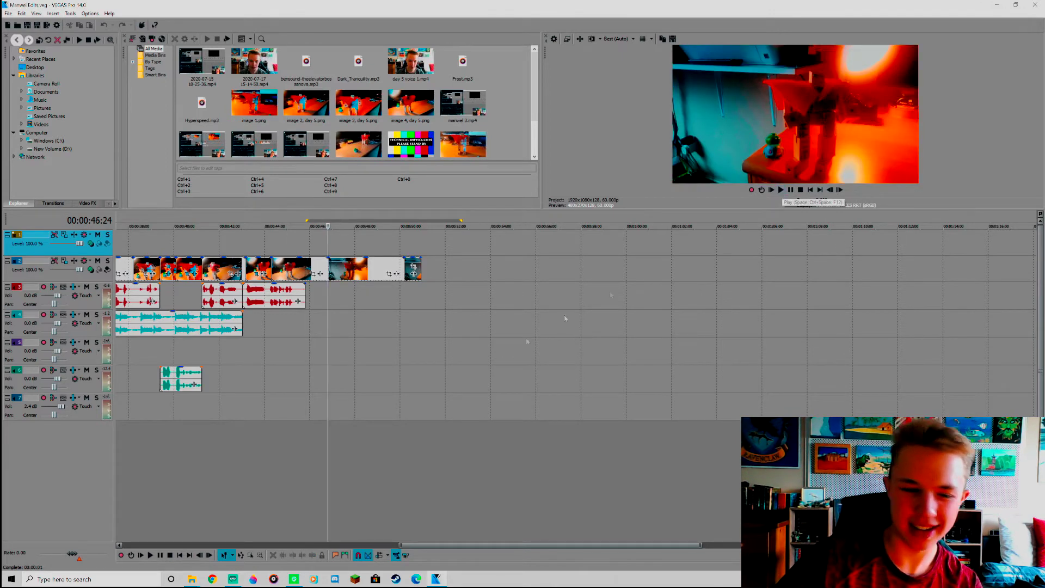
click(233, 579)
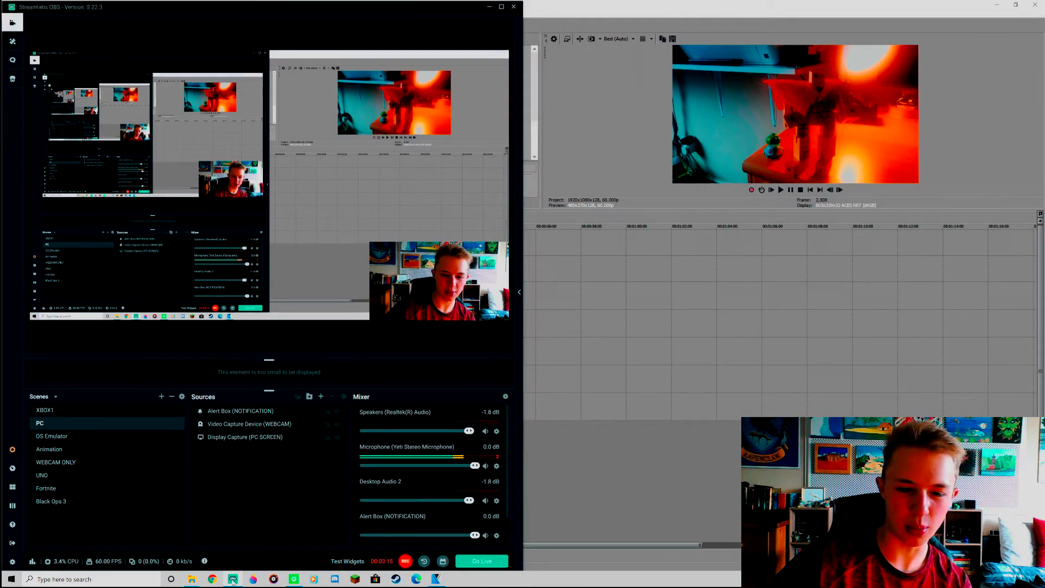
click(233, 579)
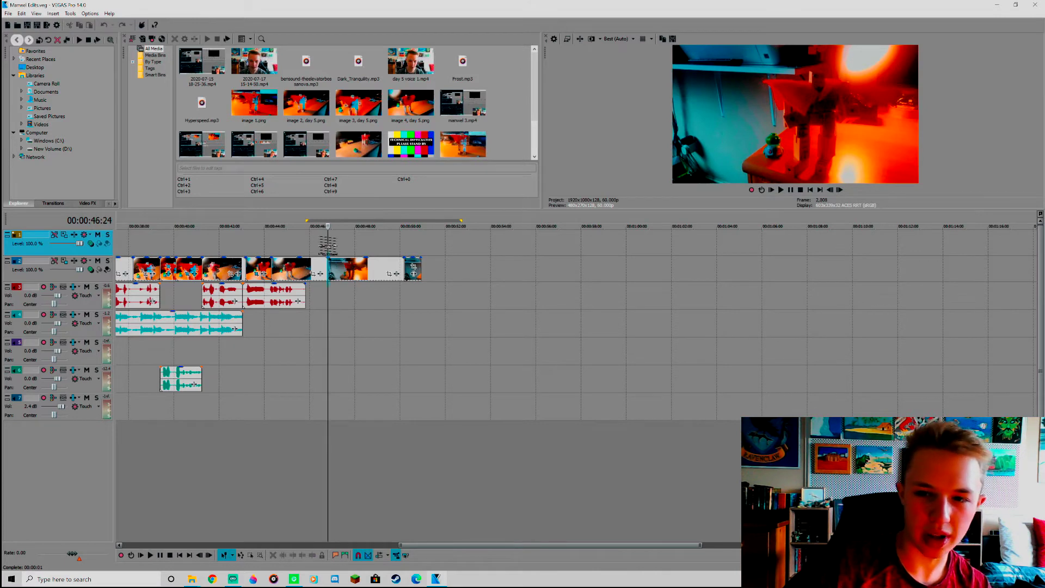
mouse_move(329, 248)
mouse_down()
mouse_move(373, 241)
mouse_move(320, 239)
mouse_move(361, 240)
mouse_move(315, 250)
mouse_move(341, 248)
mouse_move(329, 249)
mouse_up()
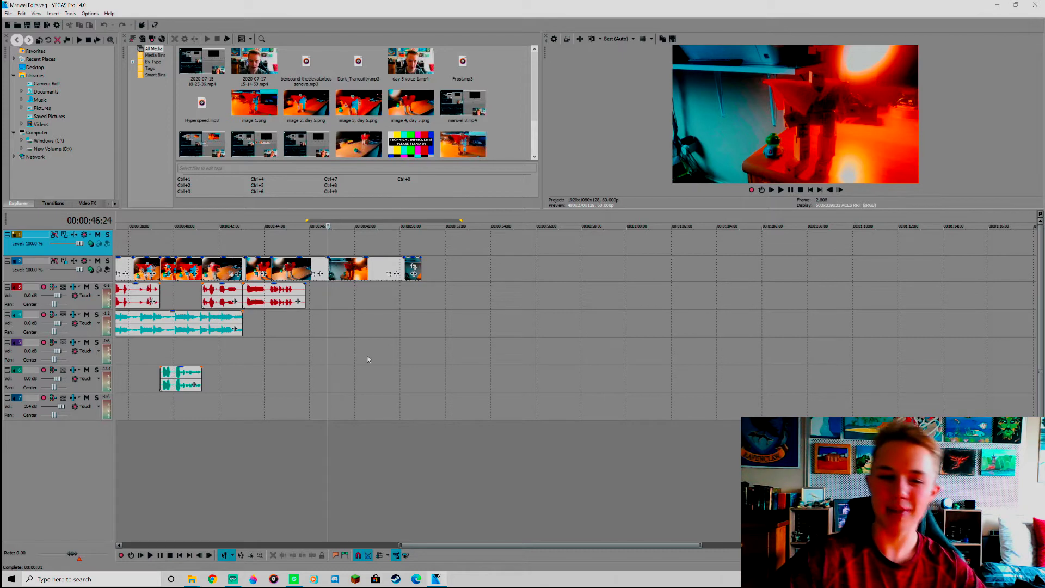
drag(328, 298, 327, 312)
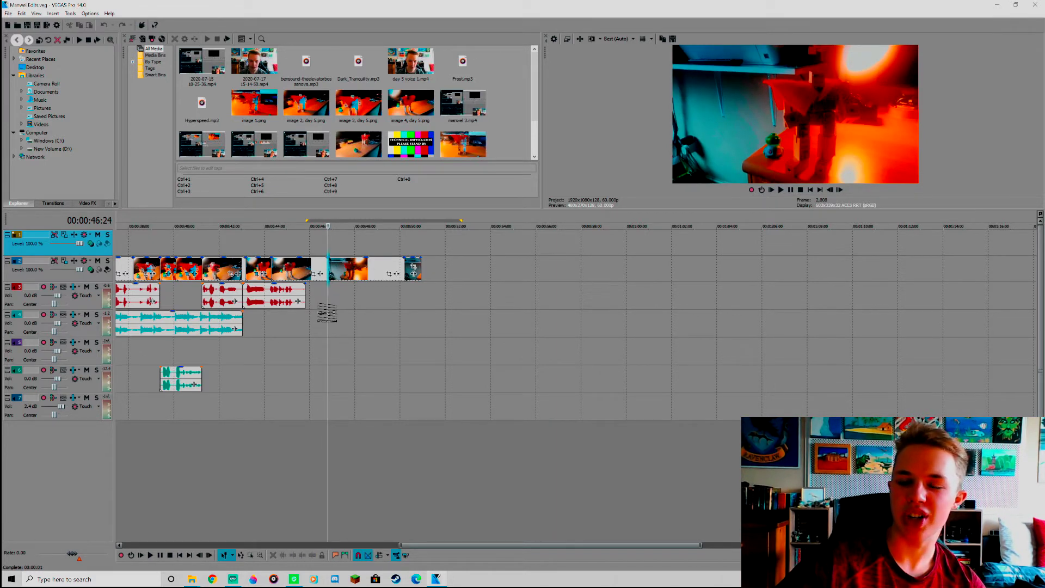
drag(327, 312, 406, 317)
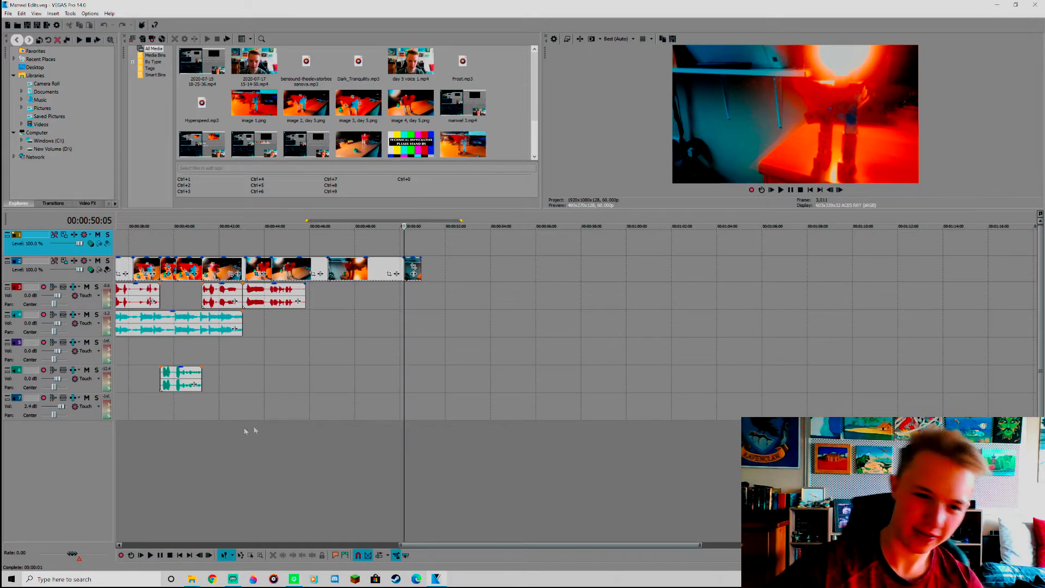
Step: Scrub from the end of the audio at 00:00:45:24 to the clip boundary at 00:00:46:24
click(305, 251)
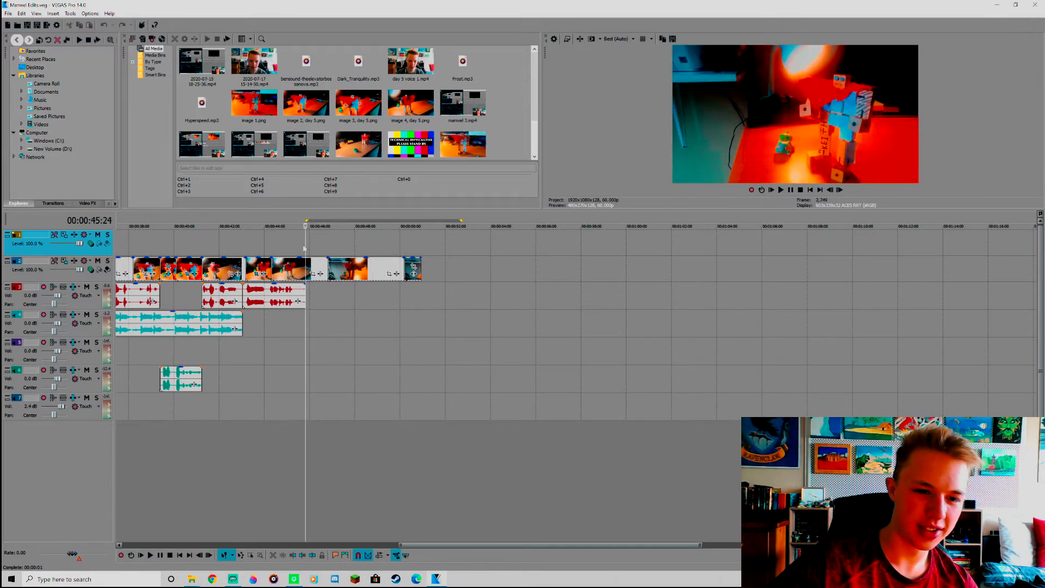
drag(306, 249, 328, 248)
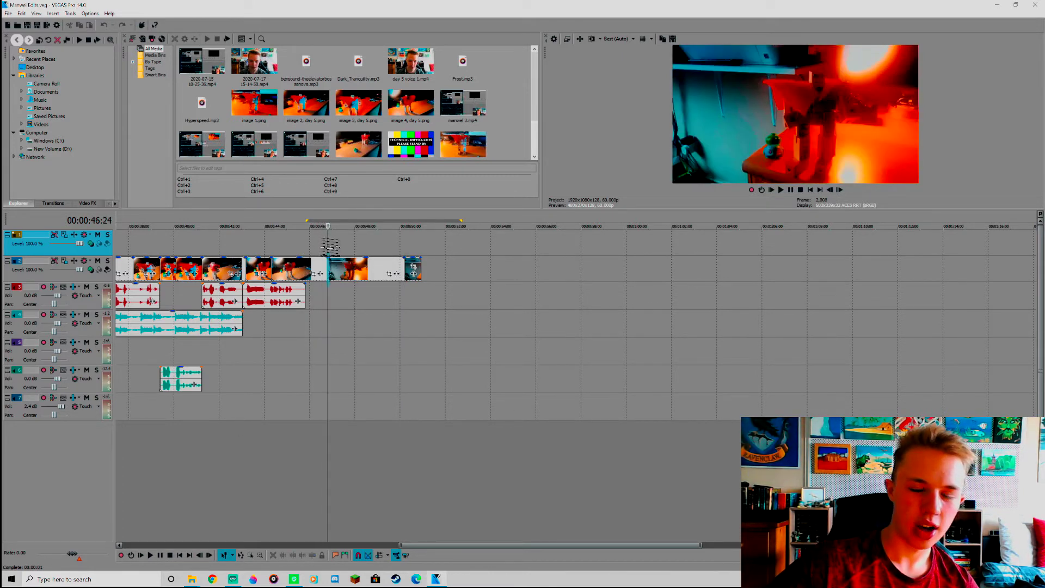
mouse_move(329, 248)
mouse_down()
mouse_move(213, 249)
mouse_move(340, 253)
mouse_move(317, 266)
mouse_move(165, 261)
mouse_move(321, 261)
mouse_move(306, 266)
mouse_move(326, 247)
mouse_up()
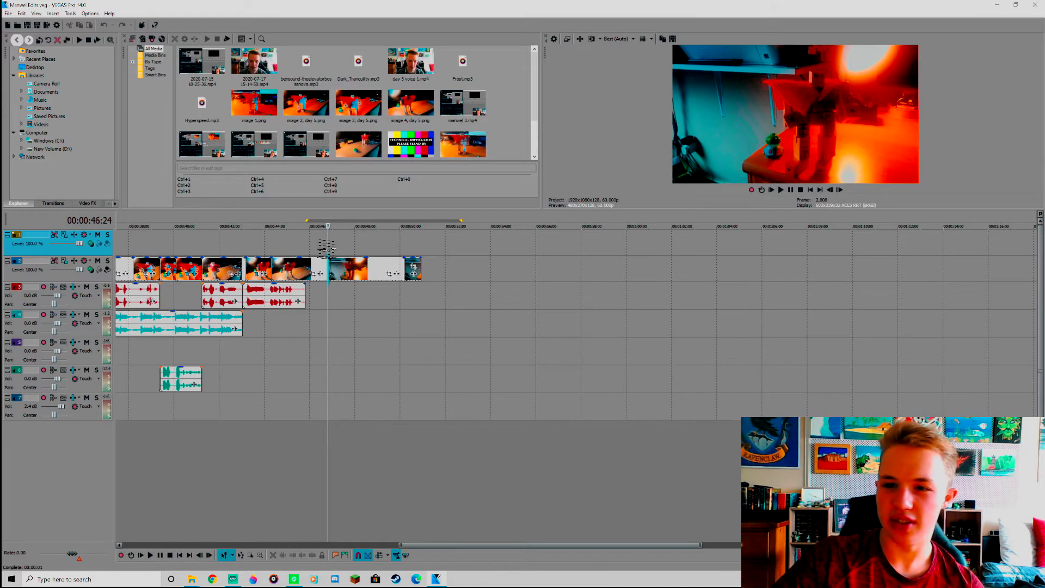
Step: Examine the last video clip on the timeline from 00:00:50:05 to its end
key(space)
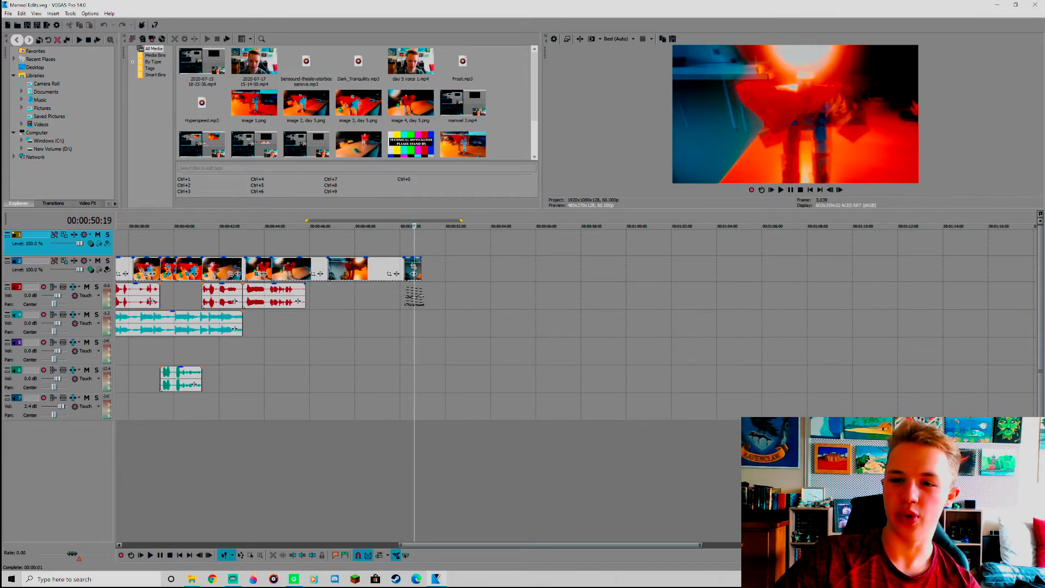
key(space)
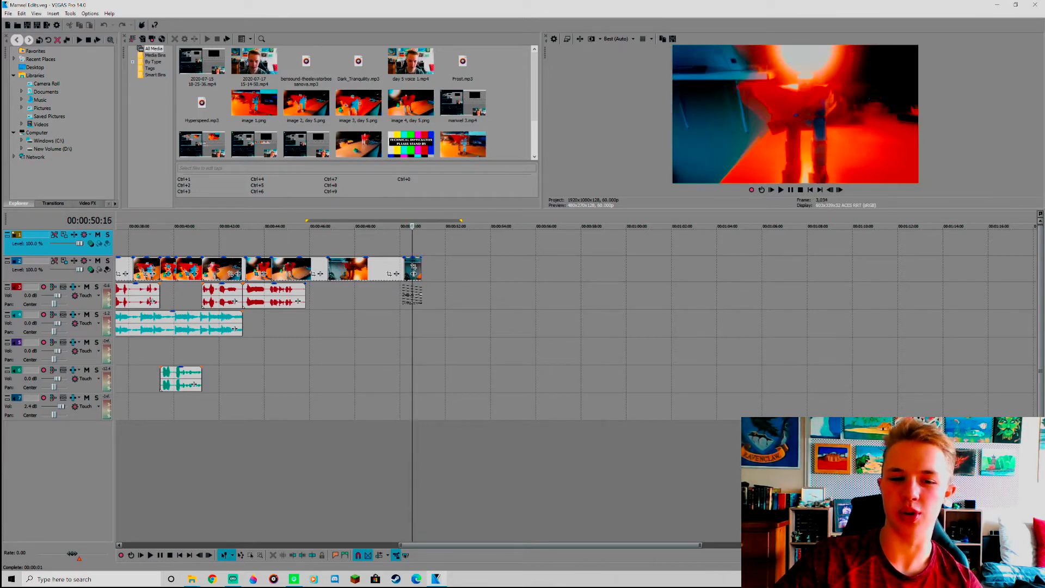
key(space)
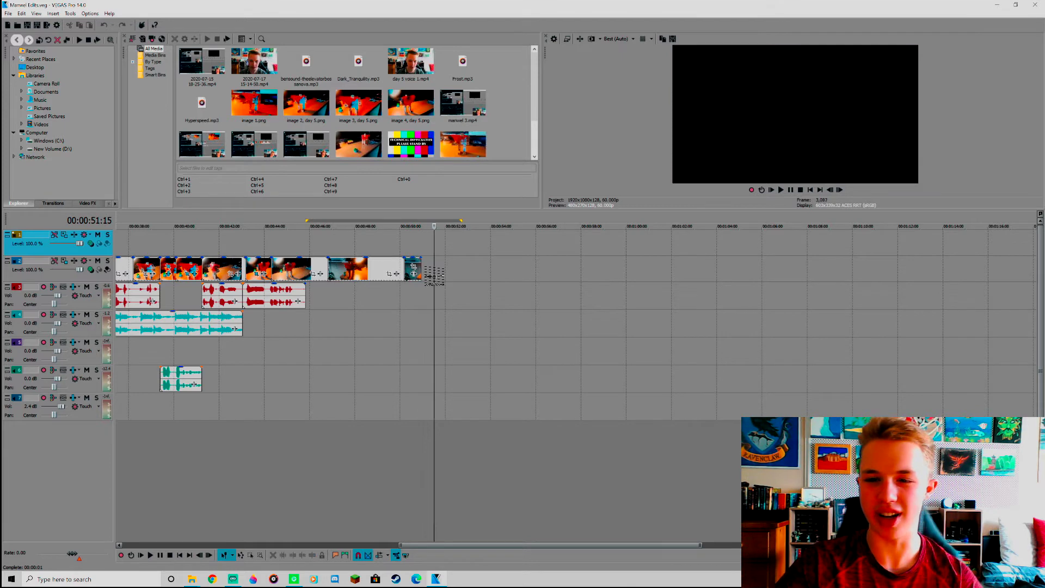
key(space)
key(space)
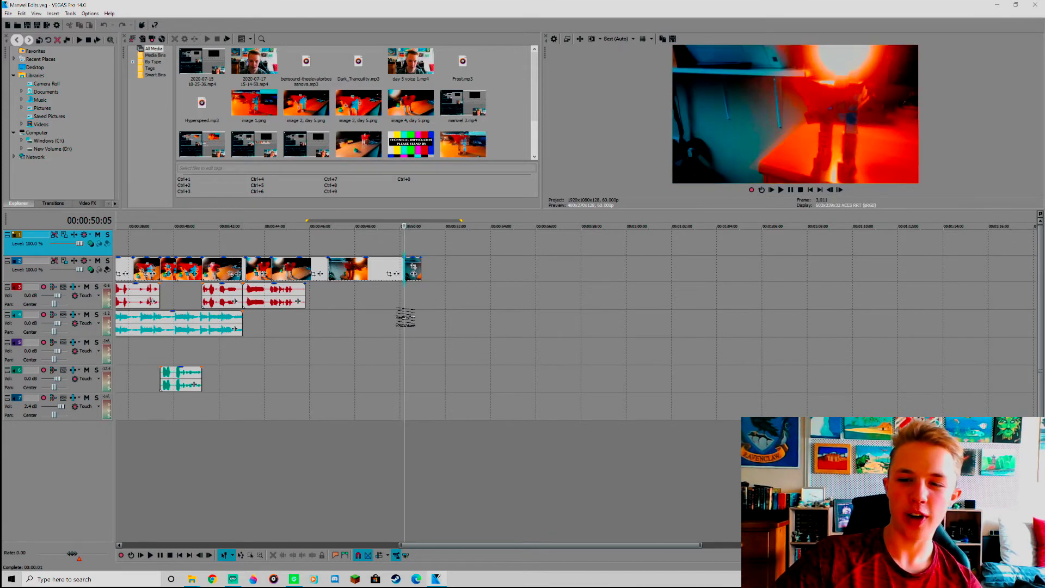
key(space)
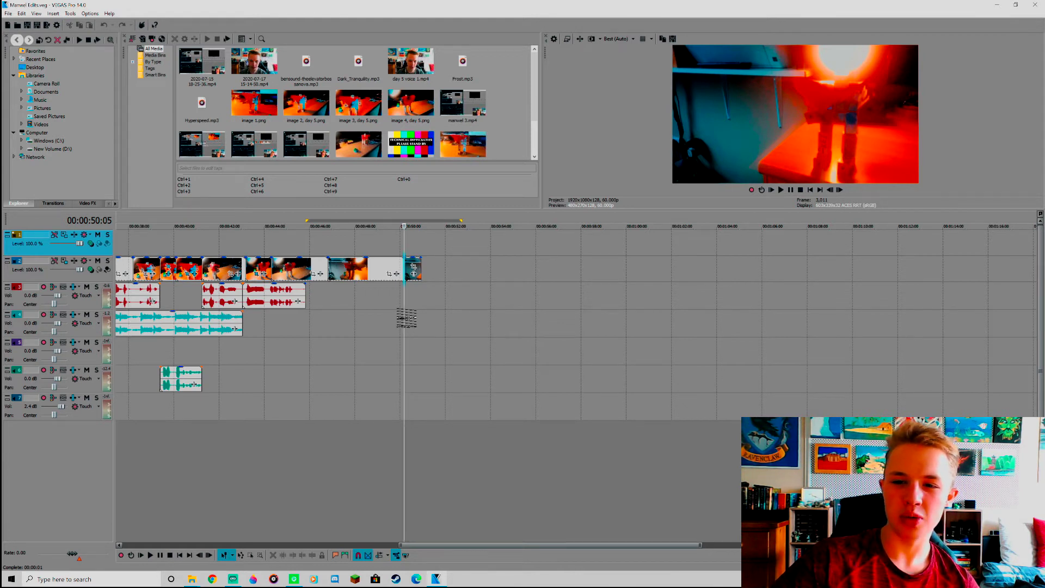
key(space)
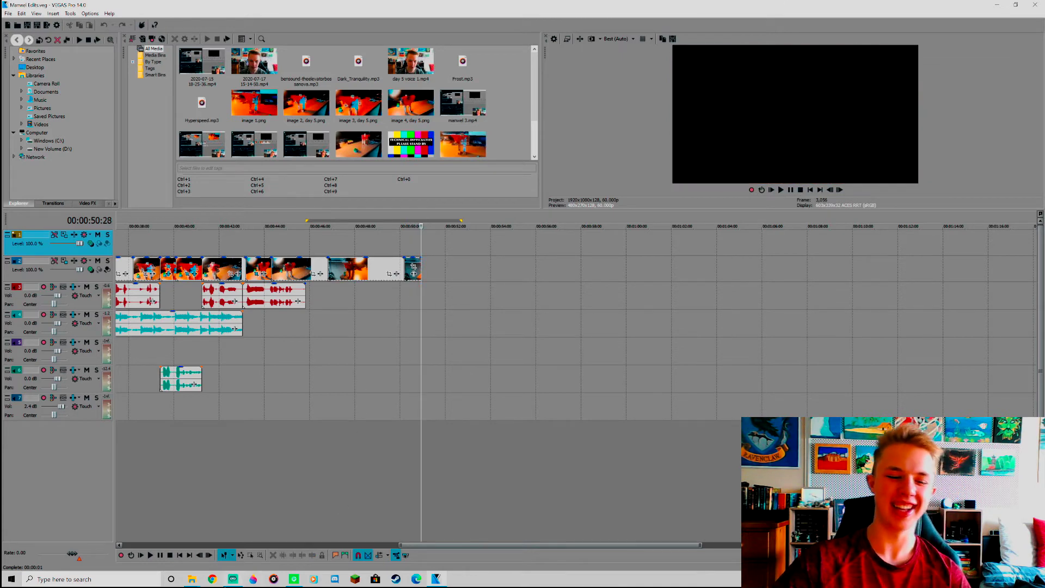
Step: Play the edited project from the start of the timeline
mouse_move(232, 582)
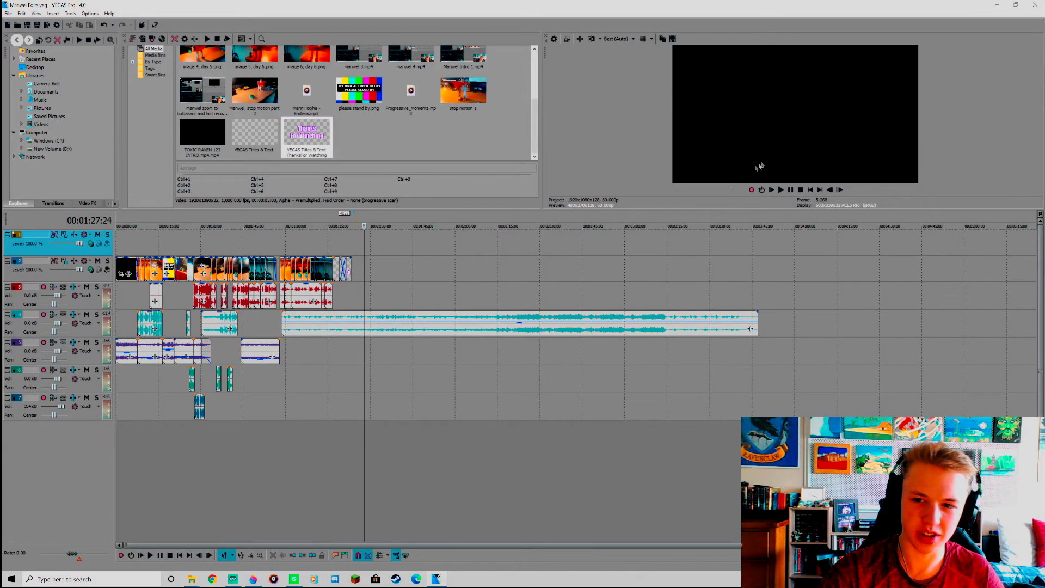
click(770, 189)
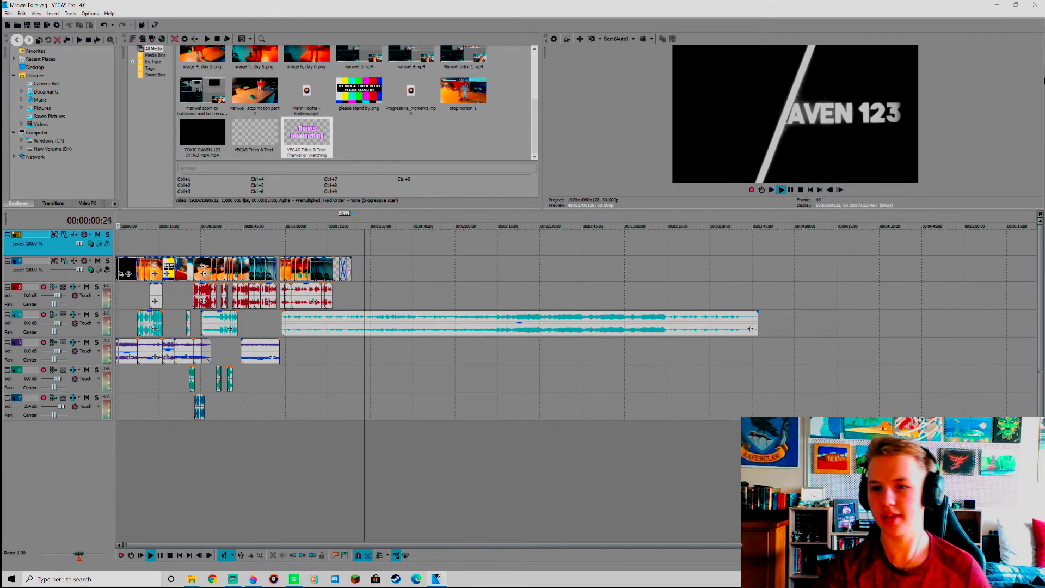